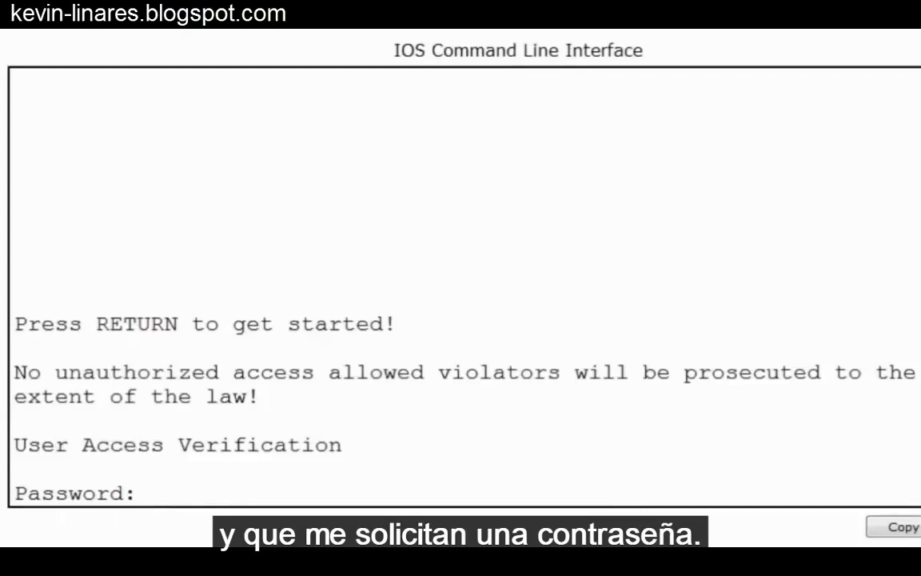
Log in with the console password, then enter privileged EXEC mode using enable and its password
key("Return")
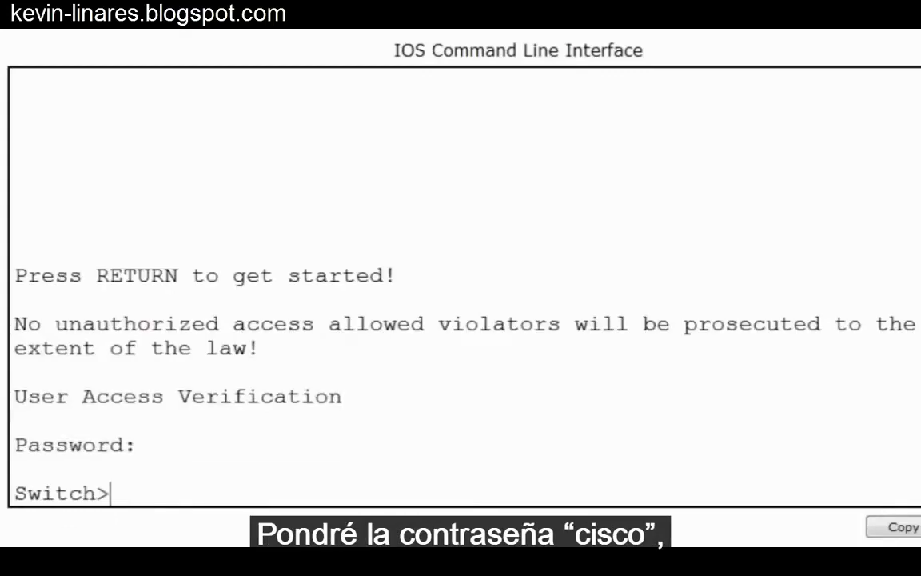
type("enable")
key("Return")
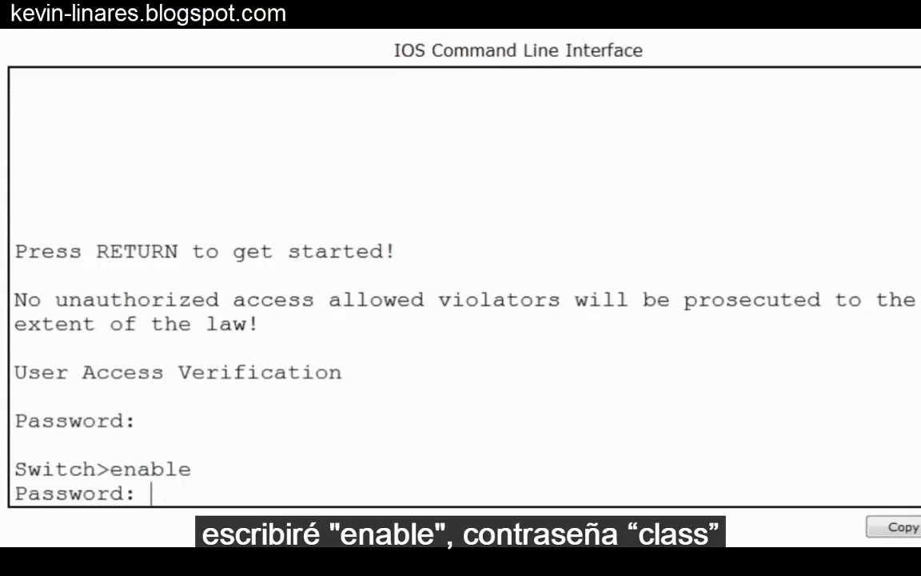
key("Return")
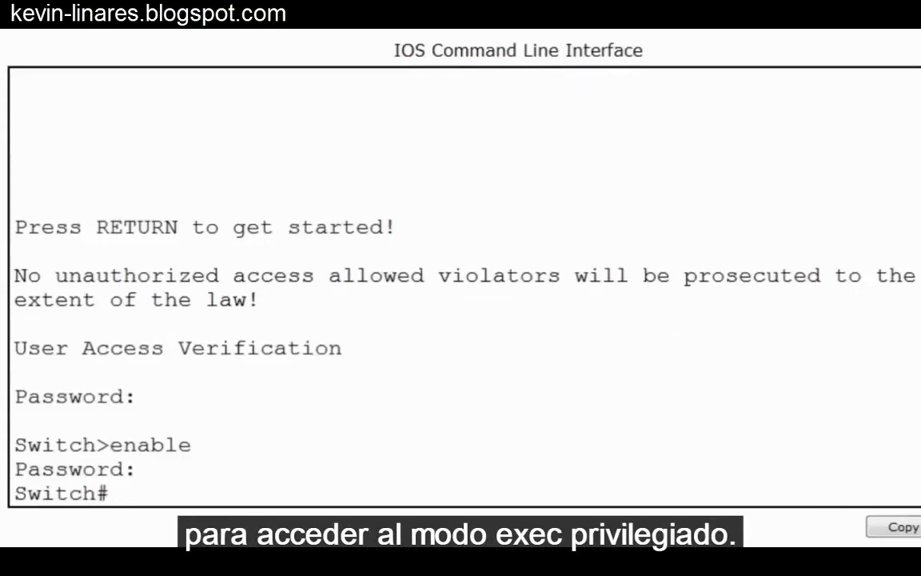
type("config")
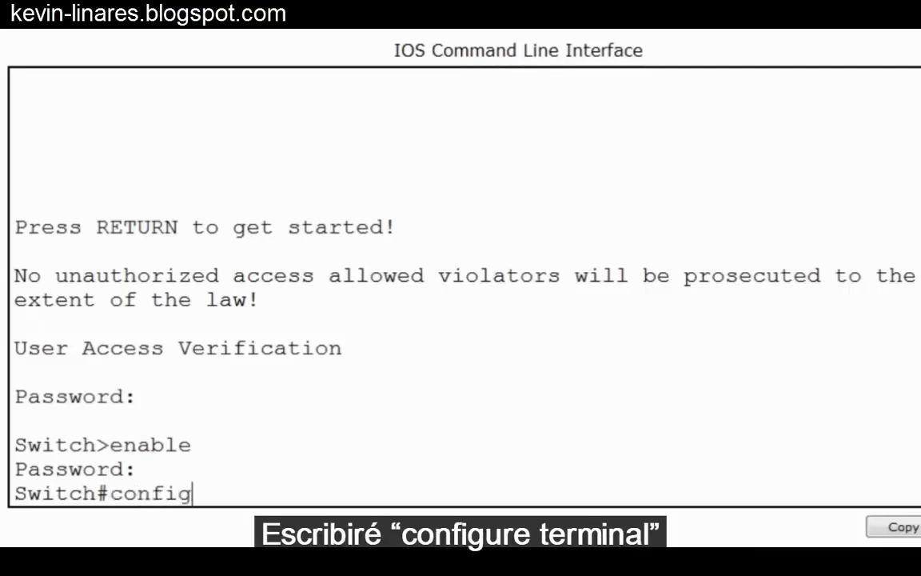
type("ure terminal")
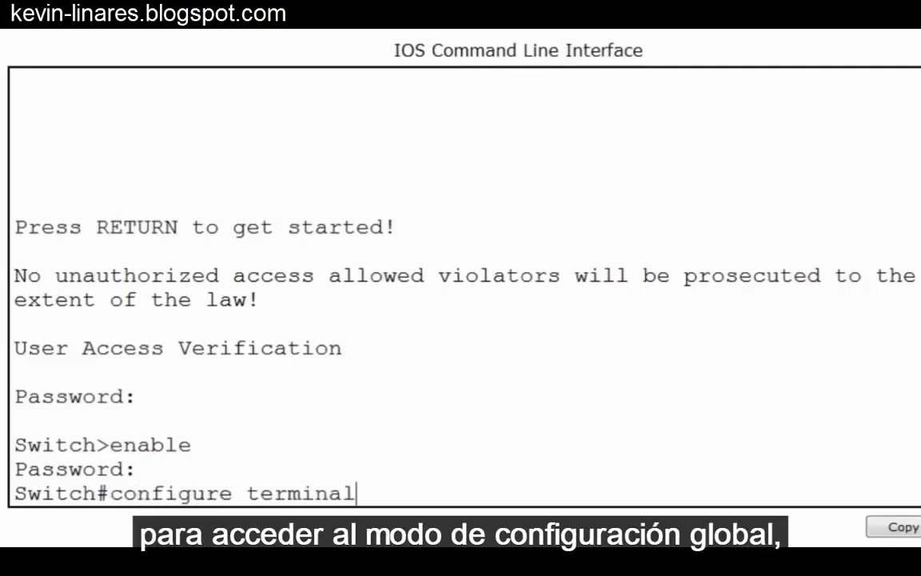
In global configuration mode set hostname S1, then exit back to the S1# prompt
key("Return")
type("hostna")
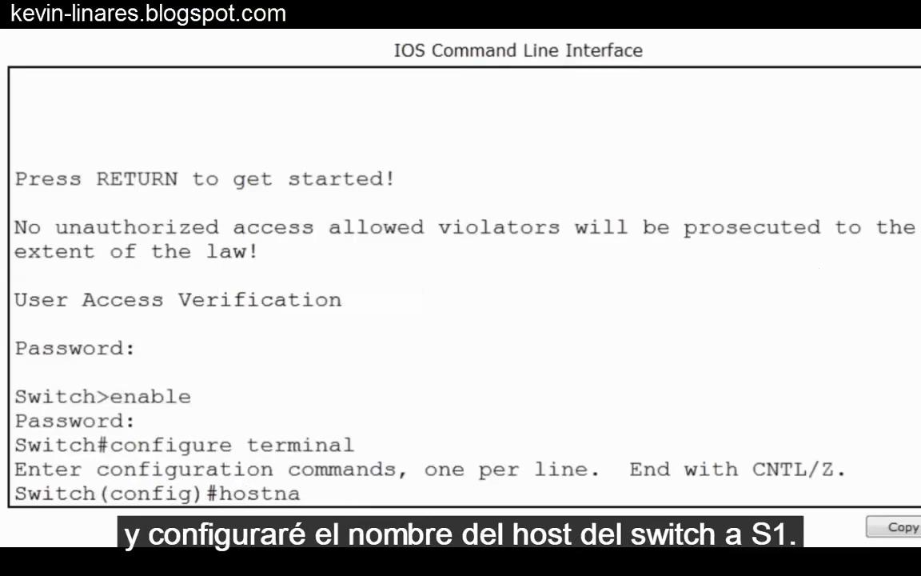
type("me S1")
key("Return")
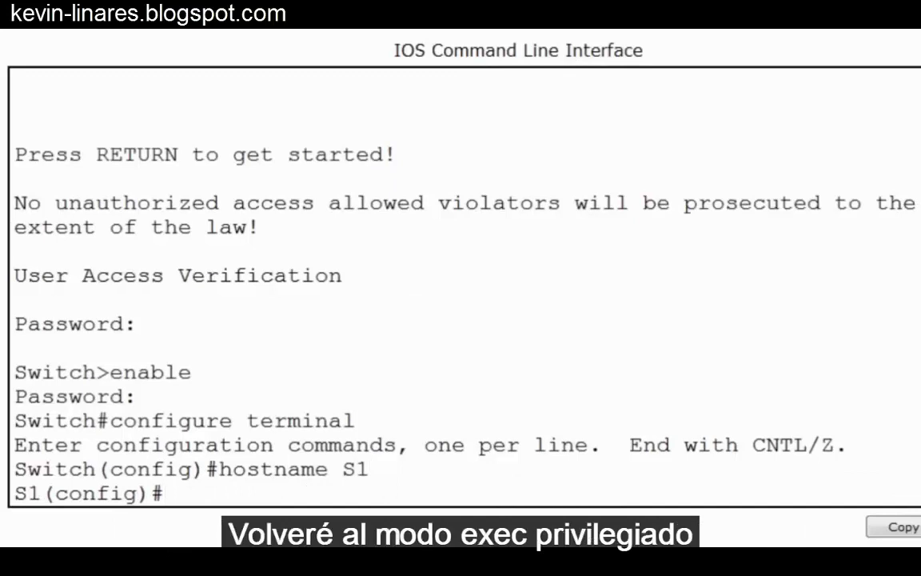
type("exit")
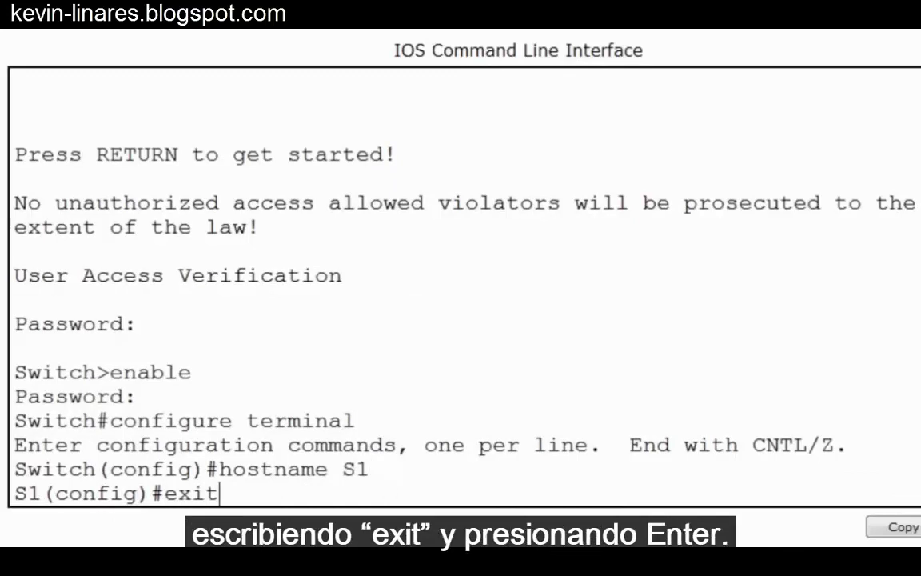
key("Return")
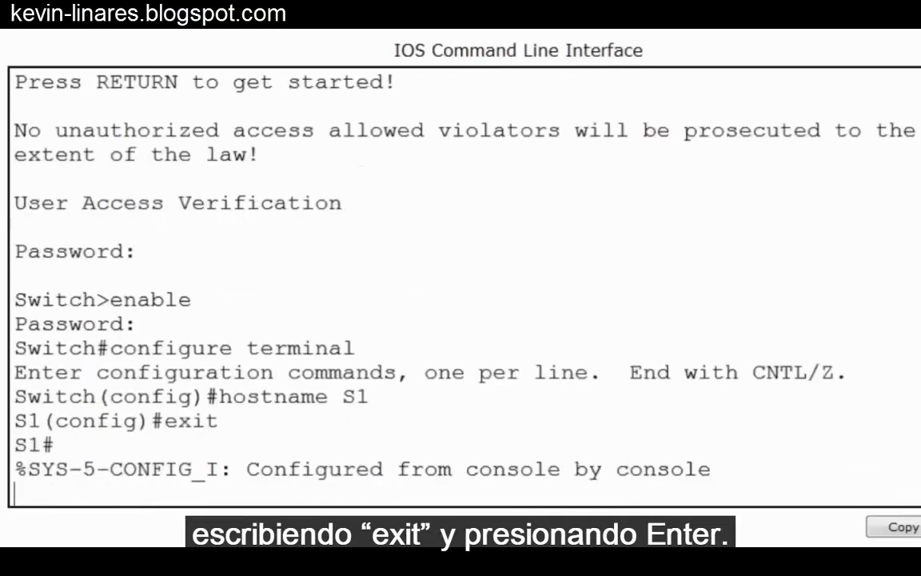
key("Return")
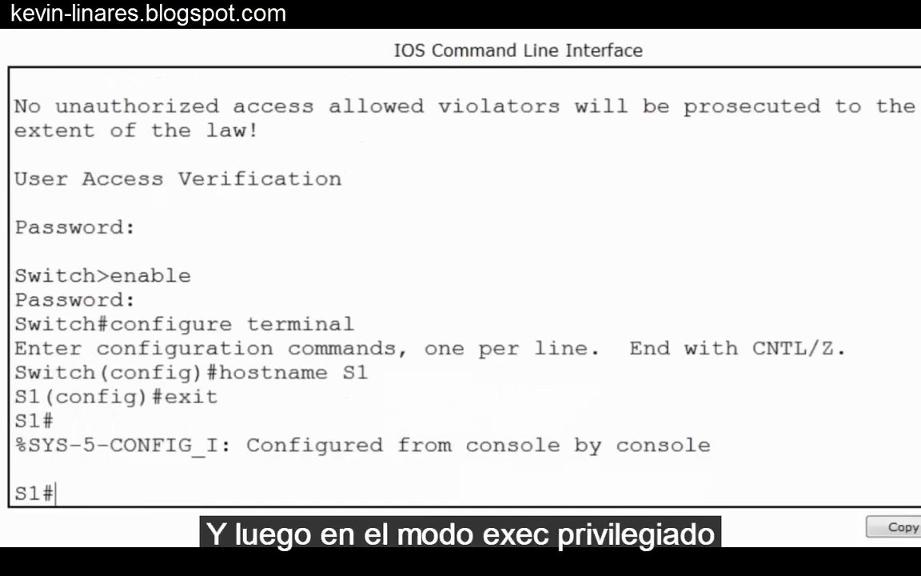
Run 'copy running-config startup-config' and accept the default startup-config filename
type("cop")
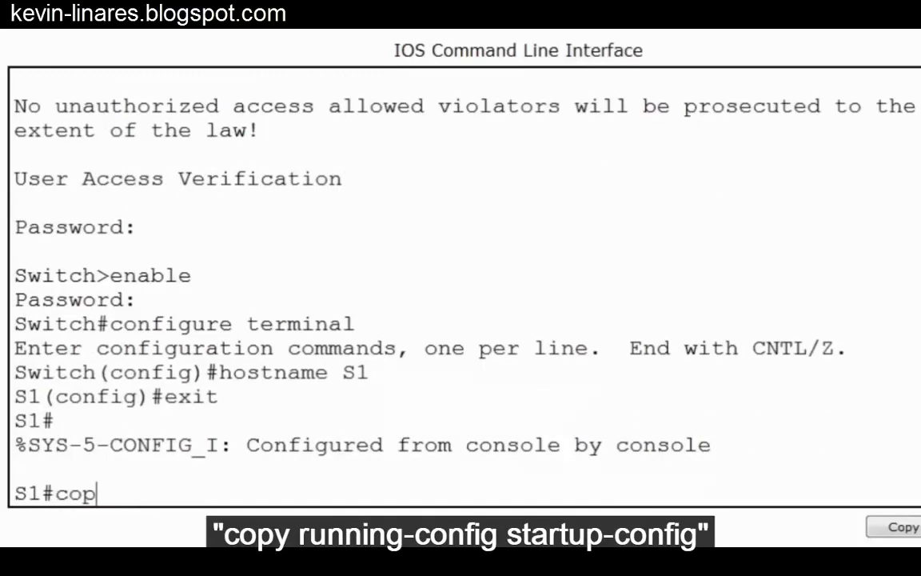
type("y runn")
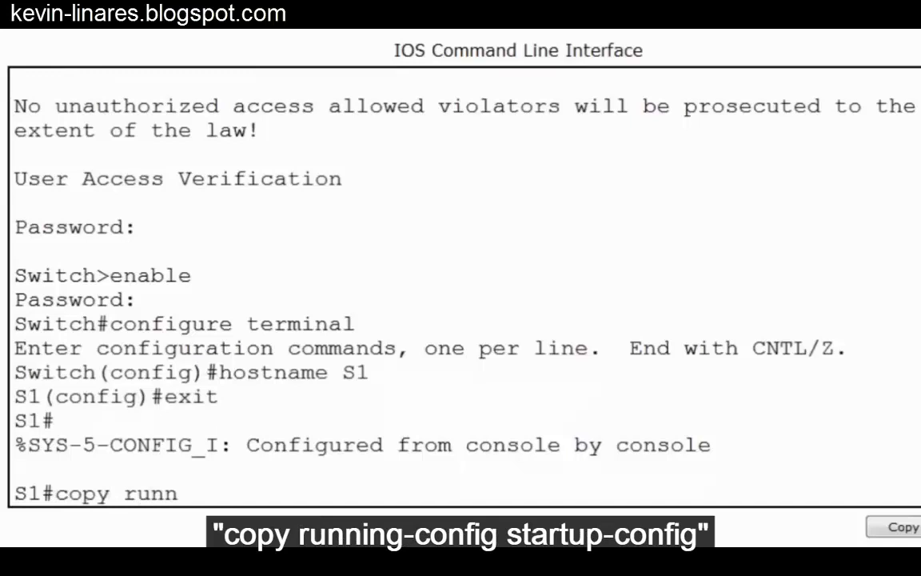
type("ing-config")
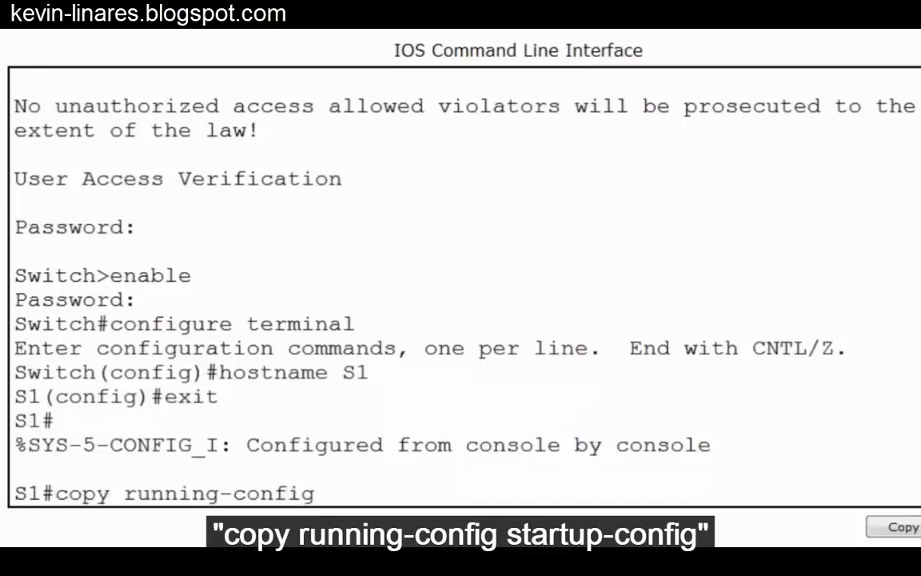
type(" startu")
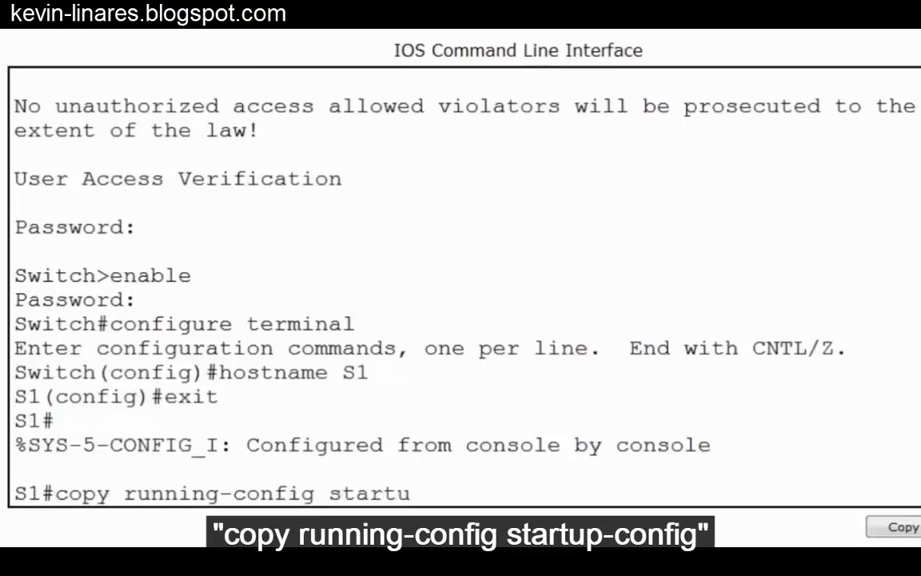
type("p-config")
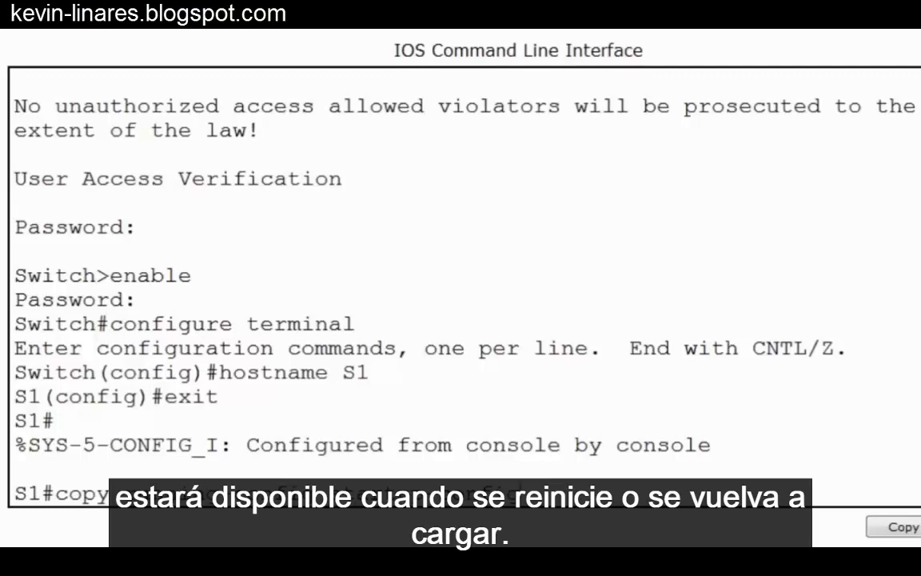
key("Return")
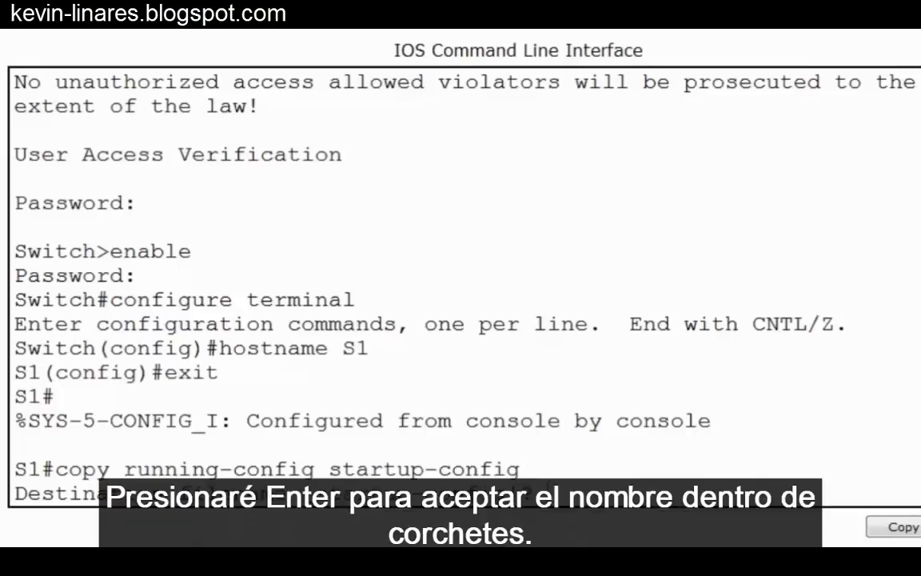
key("Return")
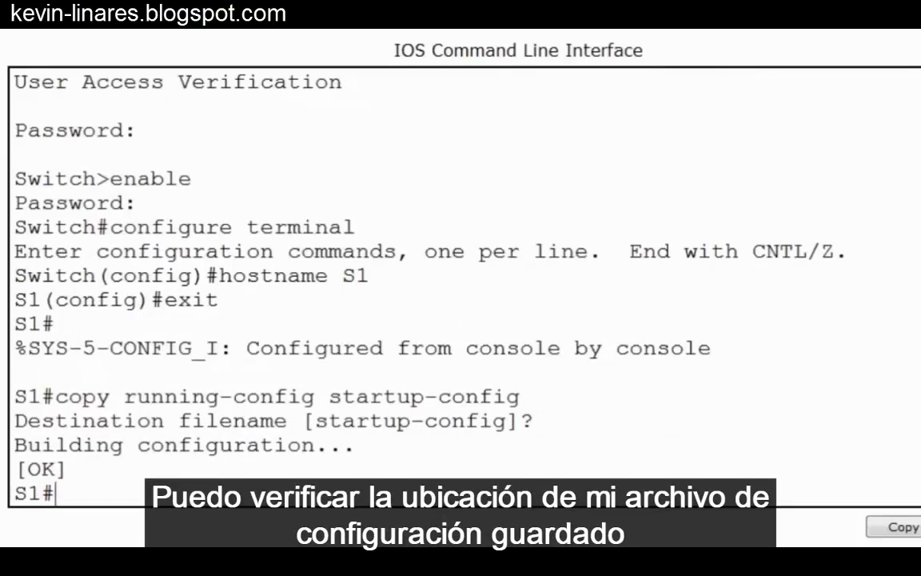
Check the dir command's options, then list nvram: showing the 1205-byte startup-config file
type("dir")
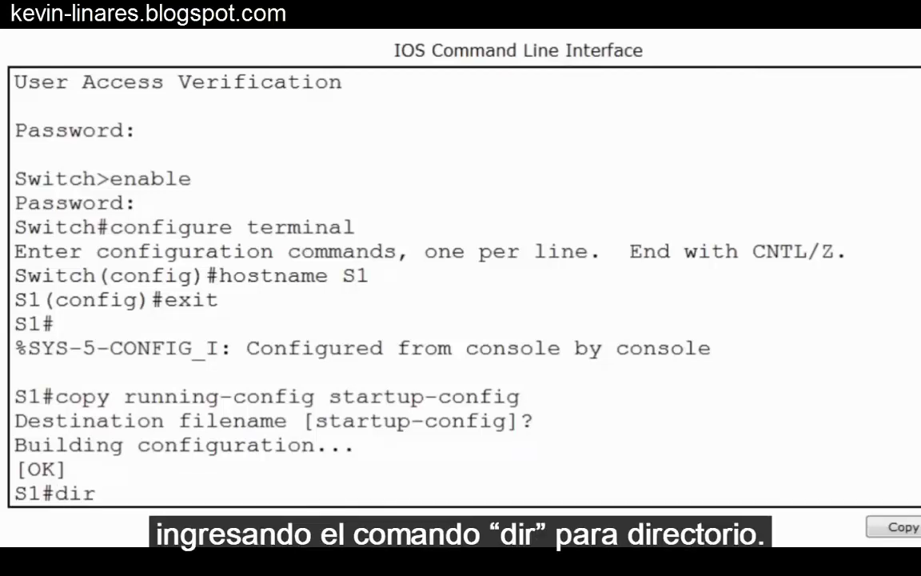
type(" ?")
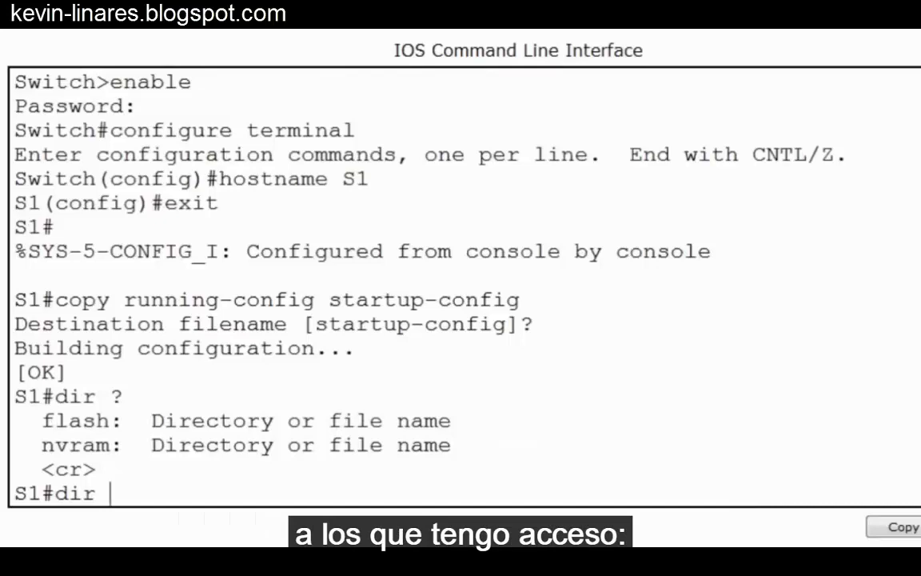
double_click(74, 422)
left_click_drag(43, 446, 112, 447)
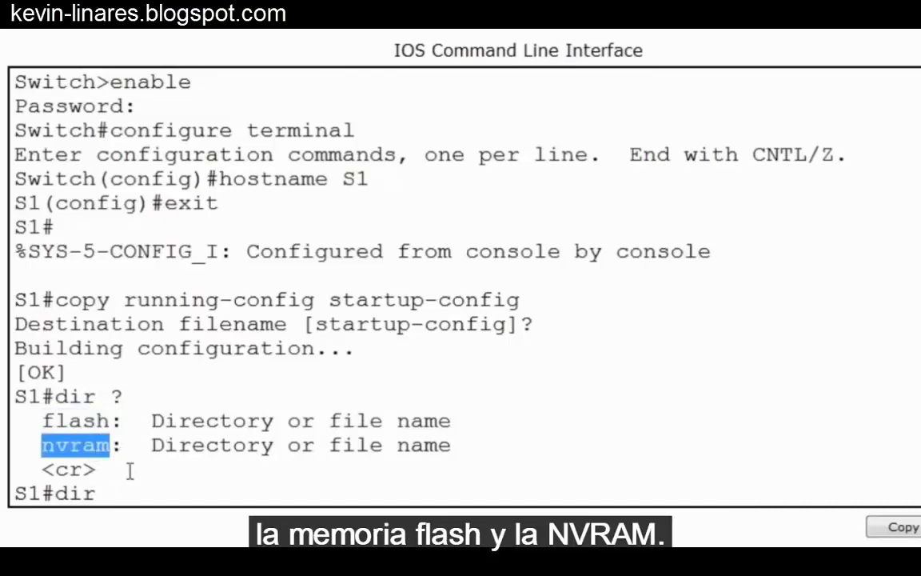
left_click(145, 475)
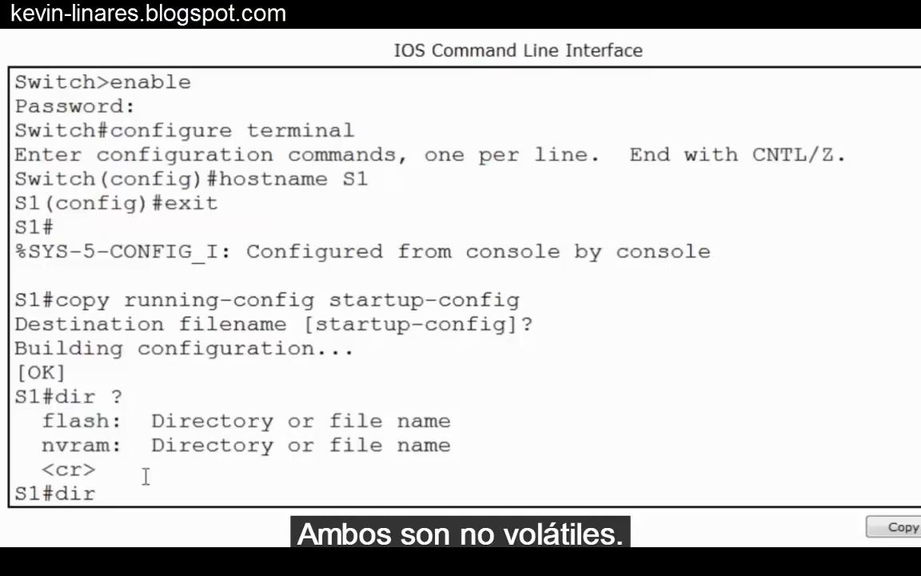
type("n")
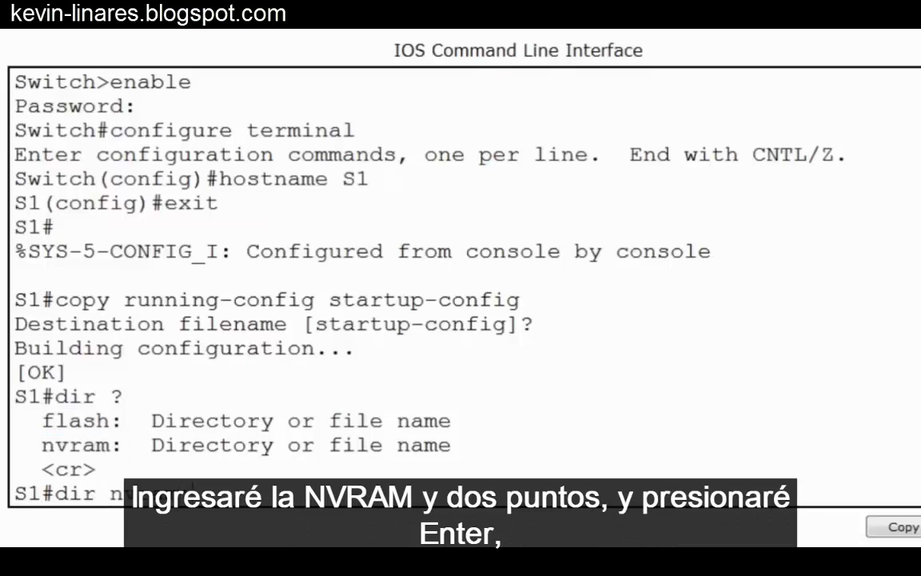
type("vram:")
key("Return")
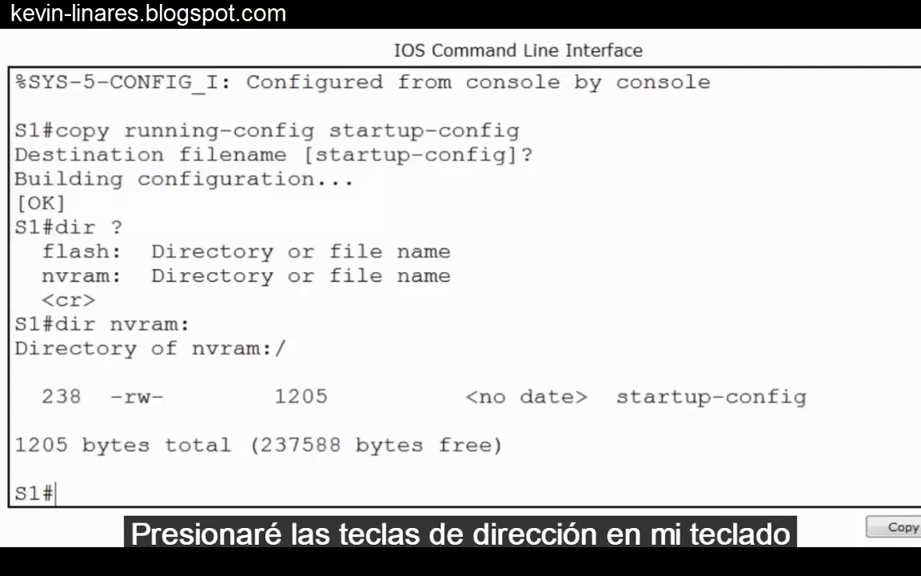
Save again with the abbreviated 'copy run start', keeping the default startup-config filename
key("Up")
key("Up")
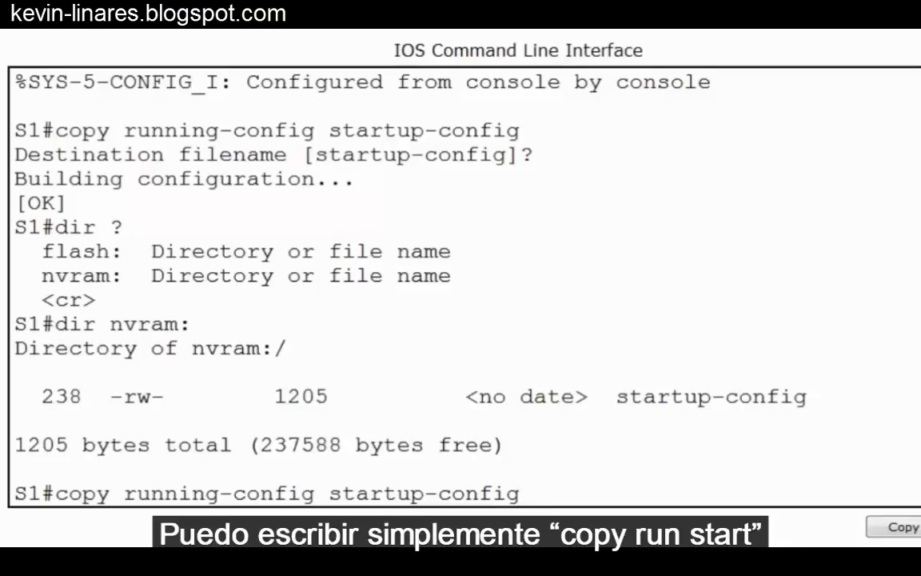
key("BackSpace")
key("BackSpace")
key("BackSpace")
key("BackSpace")
key("BackSpace")
key("BackSpace")
key("BackSpace")
key("BackSpace")
key("BackSpace")
key("BackSpace")
key("BackSpace")
key("BackSpace")
key("BackSpace")
key("BackSpace")
key("BackSpace")
key("BackSpace")
key("BackSpace")
key("BackSpace")
key("BackSpace")
key("BackSpace")
key("BackSpace")
key("BackSpace")
key("BackSpace")
key("BackSpace")
key("BackSpace")
key("BackSpace")
key("BackSpace")
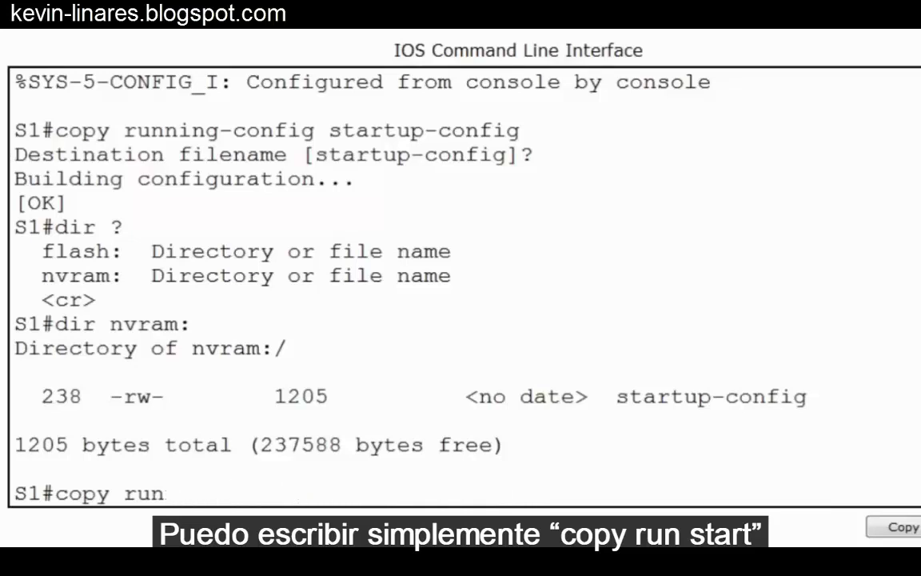
type("n start")
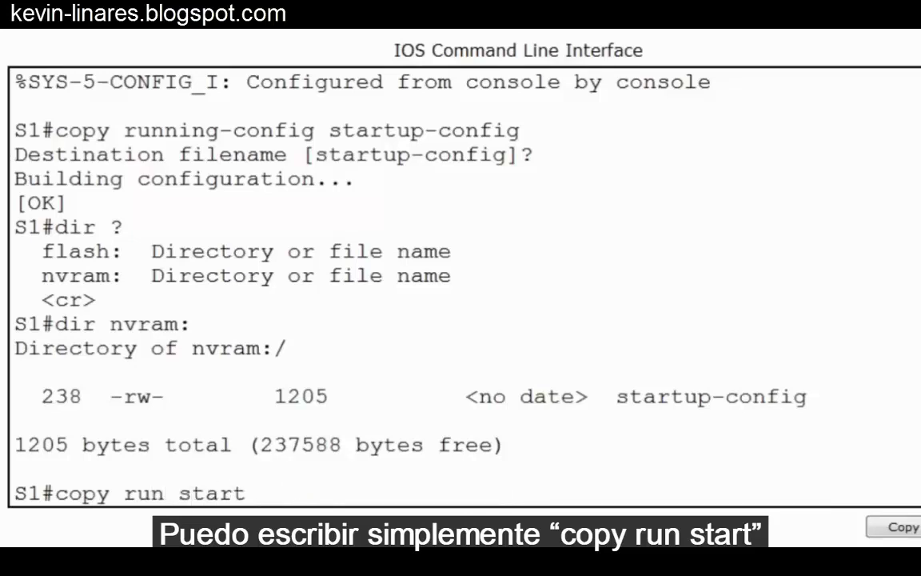
key("Return")
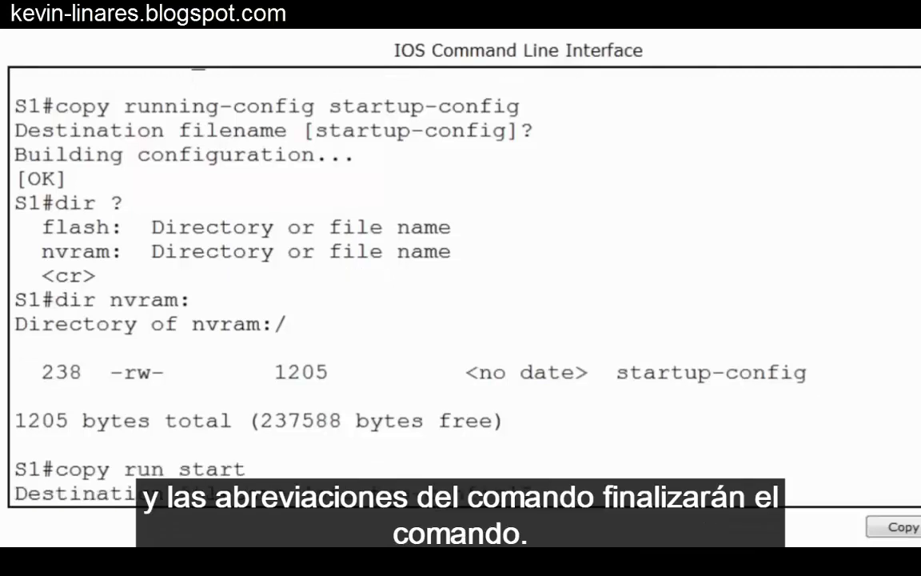
key("Return")
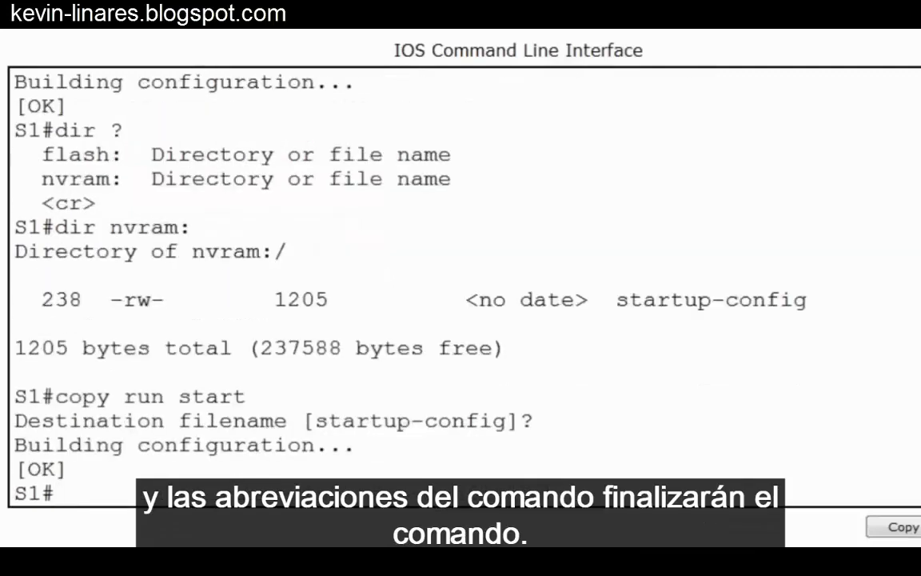
Reload the switch, confirm the restart, and log back in at the S1> prompt with the console password
type("reload")
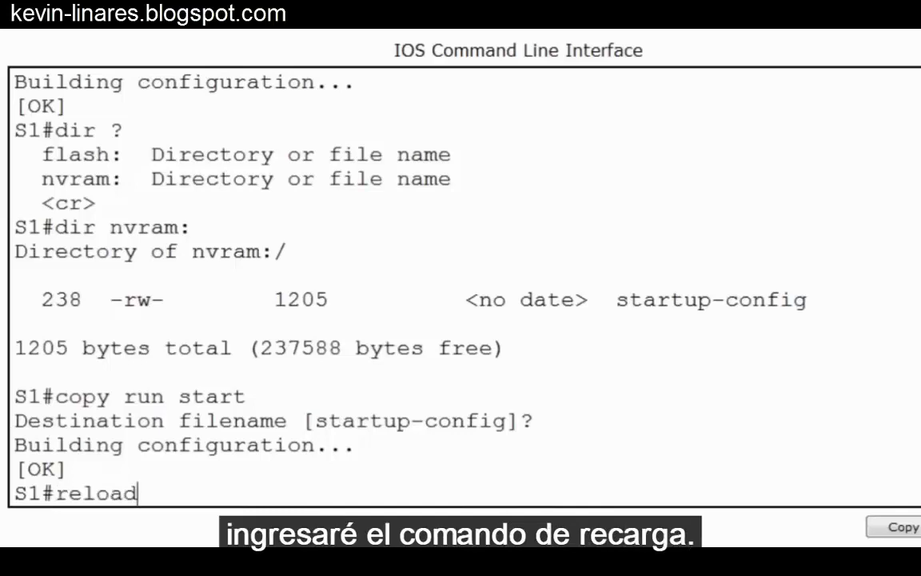
key("Return")
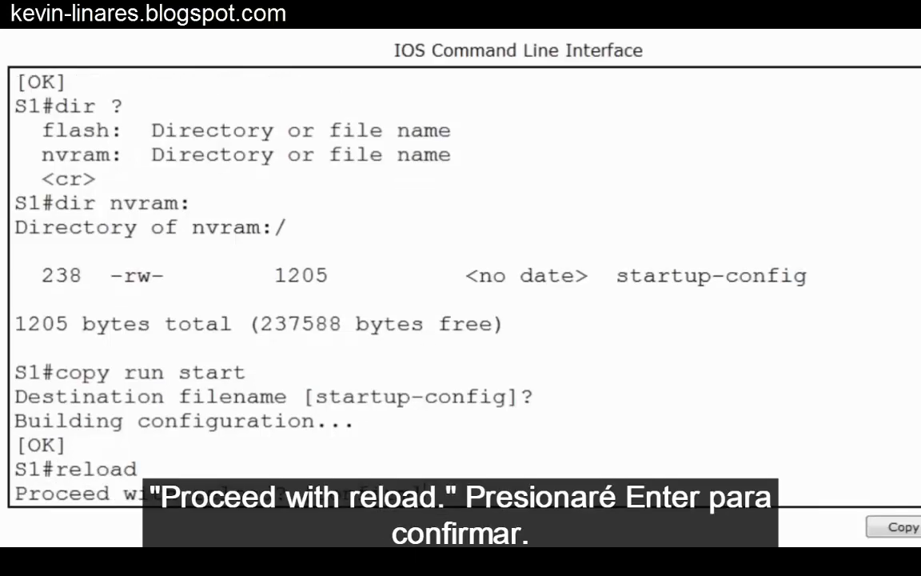
key("Return")
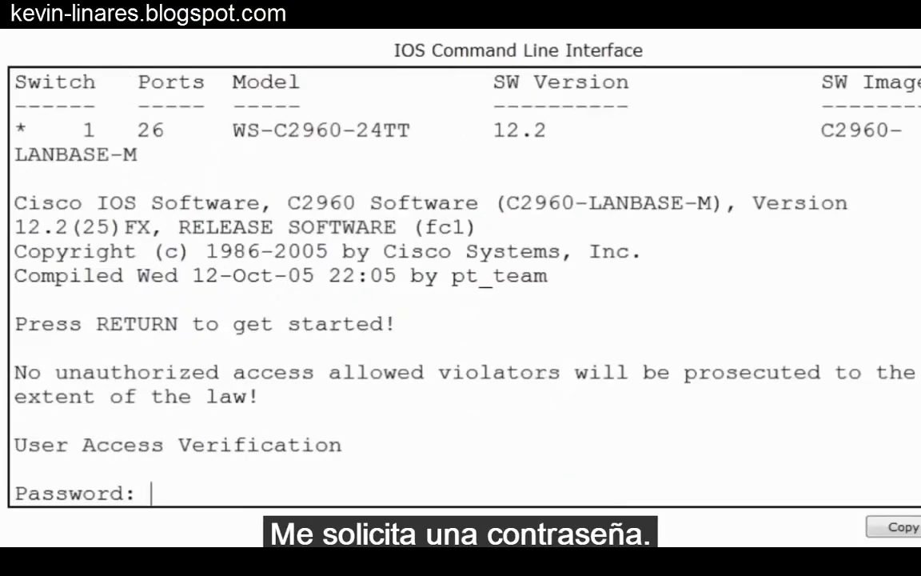
key("Return")
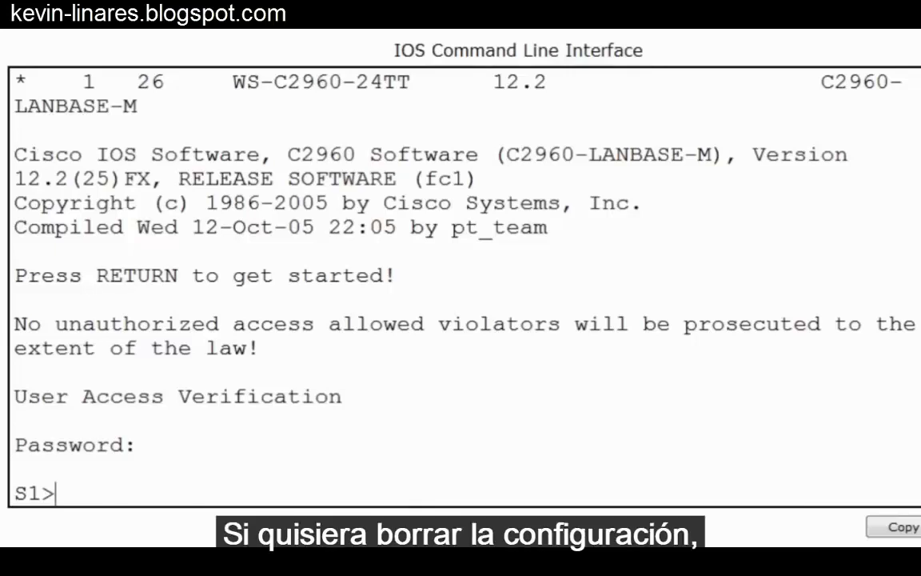
Enter privileged EXEC mode on S1 with enable and its password
type("enabl")
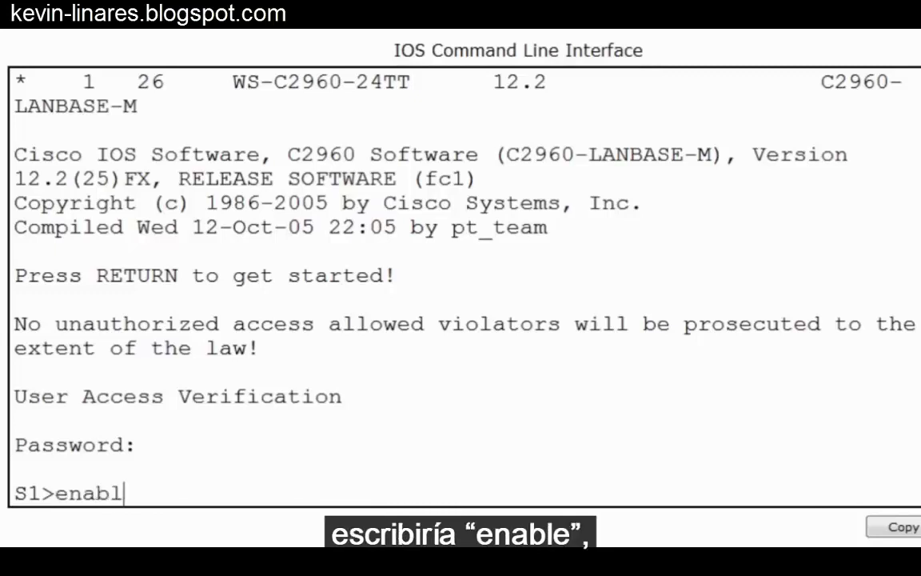
type("e")
key("Return")
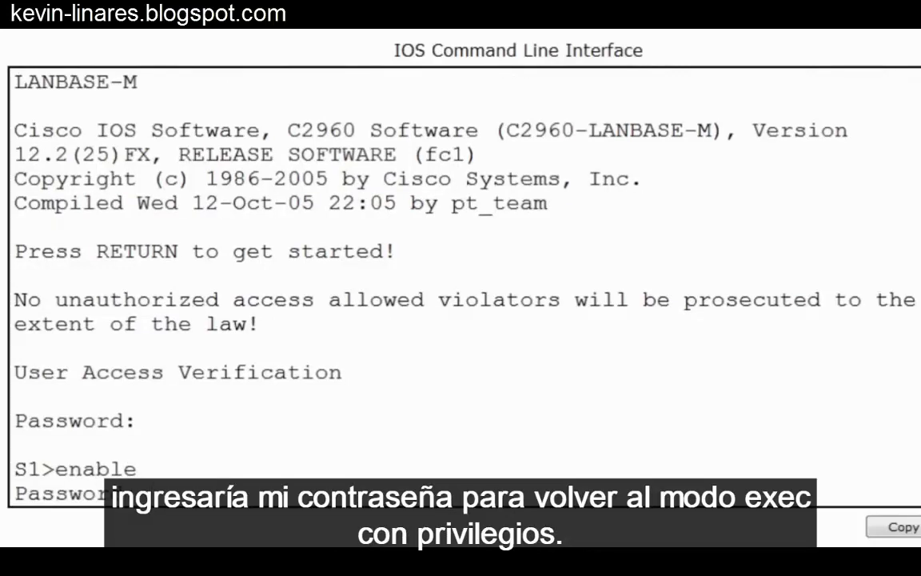
key("Return")
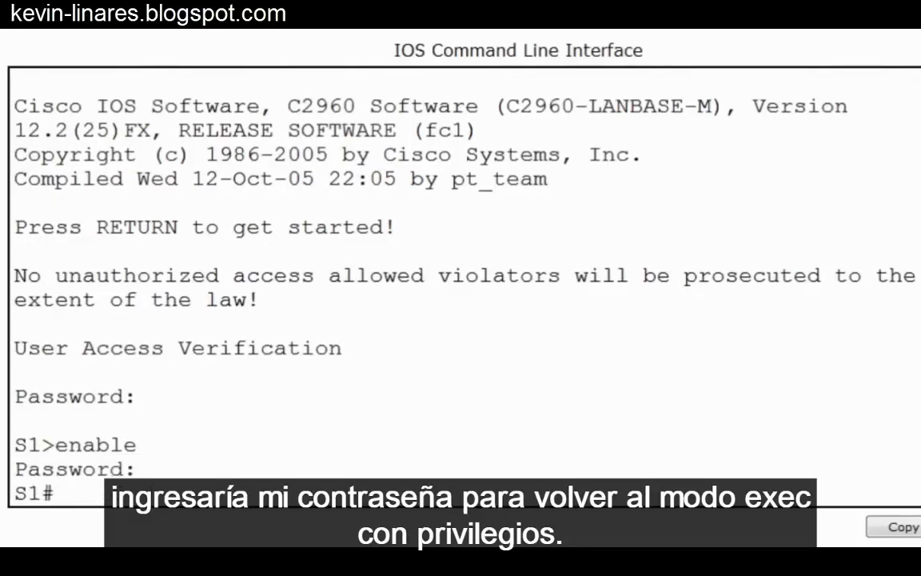
Run 'erase startup-config', tab-completed from 'erase sta', and confirm wiping NVRAM
type("era")
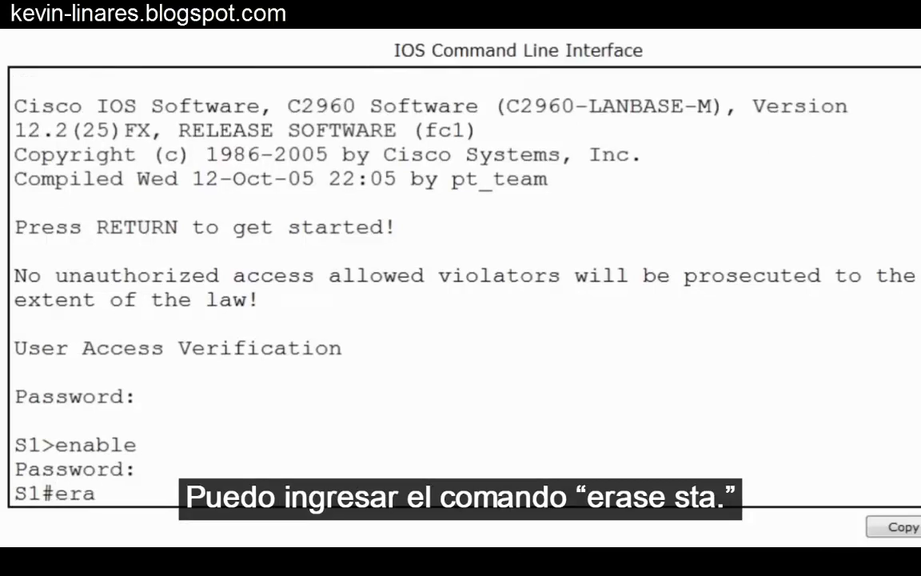
type("se sta")
key("Tab")
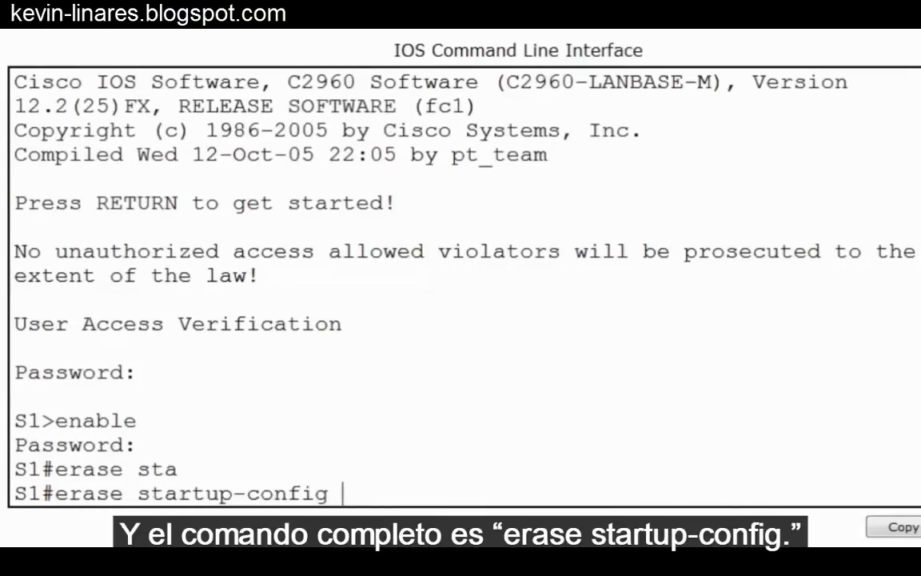
key("Return")
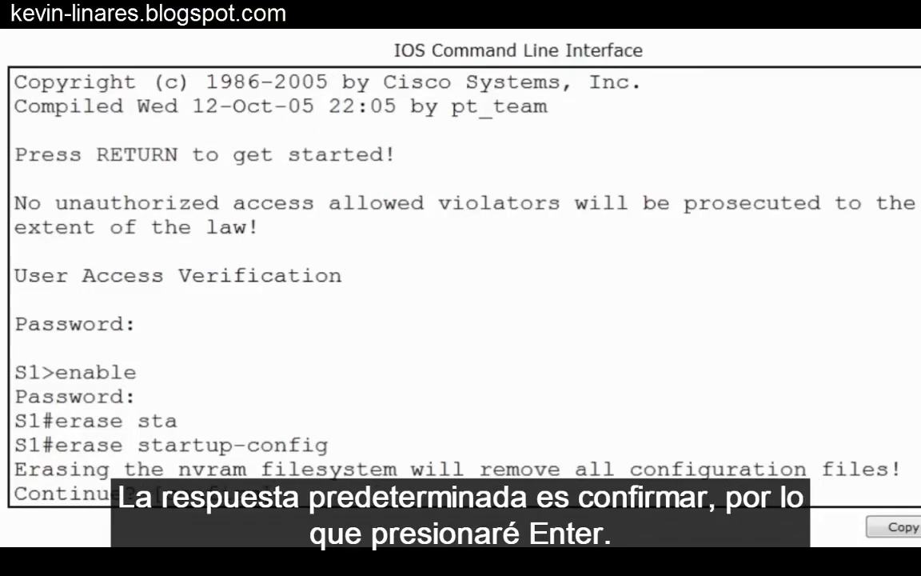
key("Return")
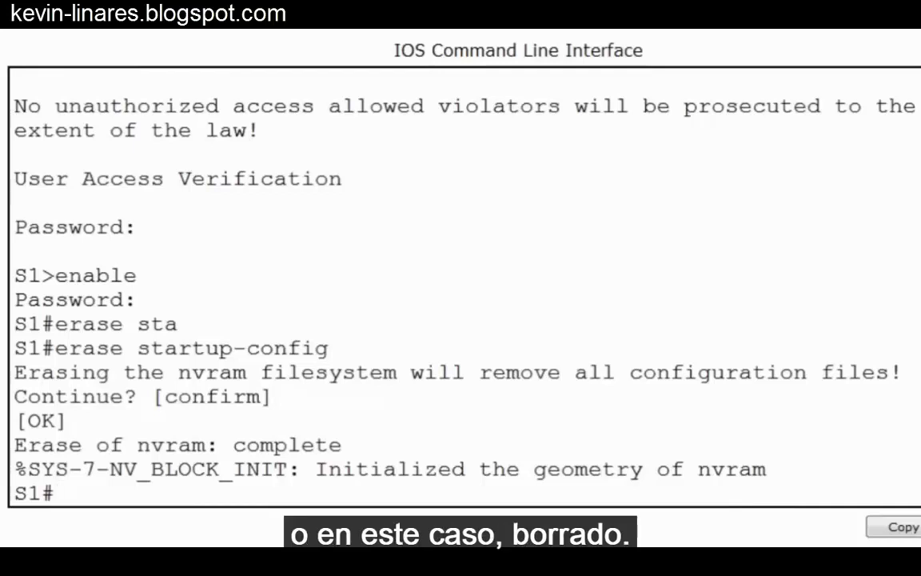
Reload S1 and confirm, so it boots the c2960 image with no saved configuration
type("reload")
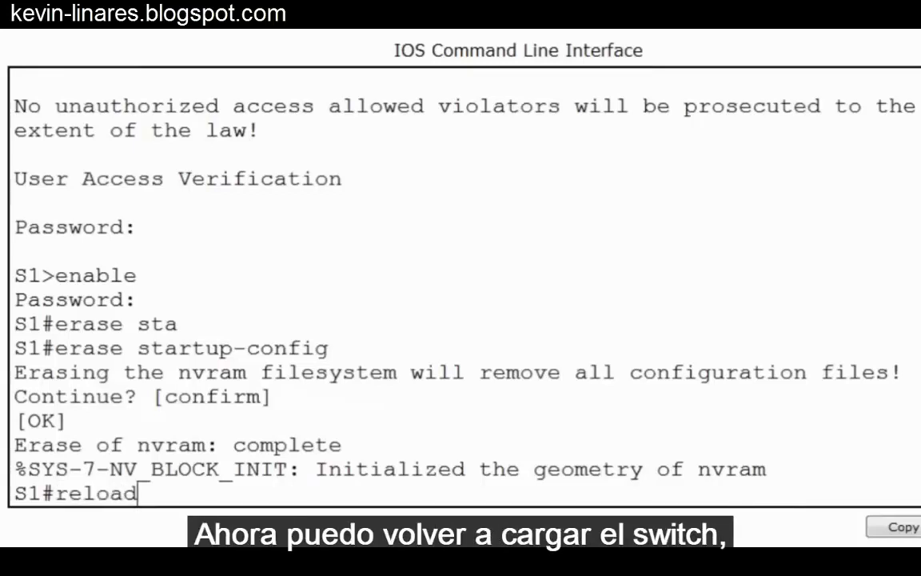
key("Return")
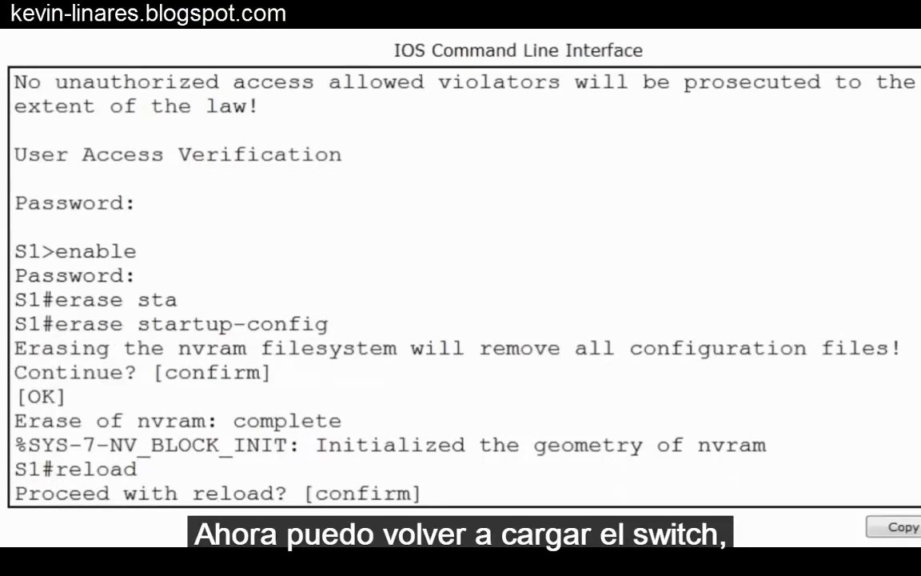
key("Return")
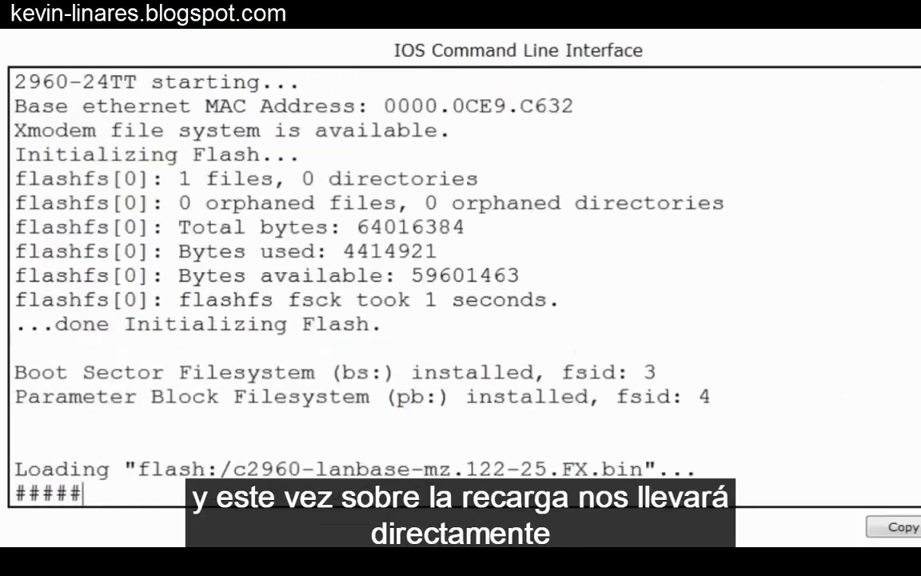